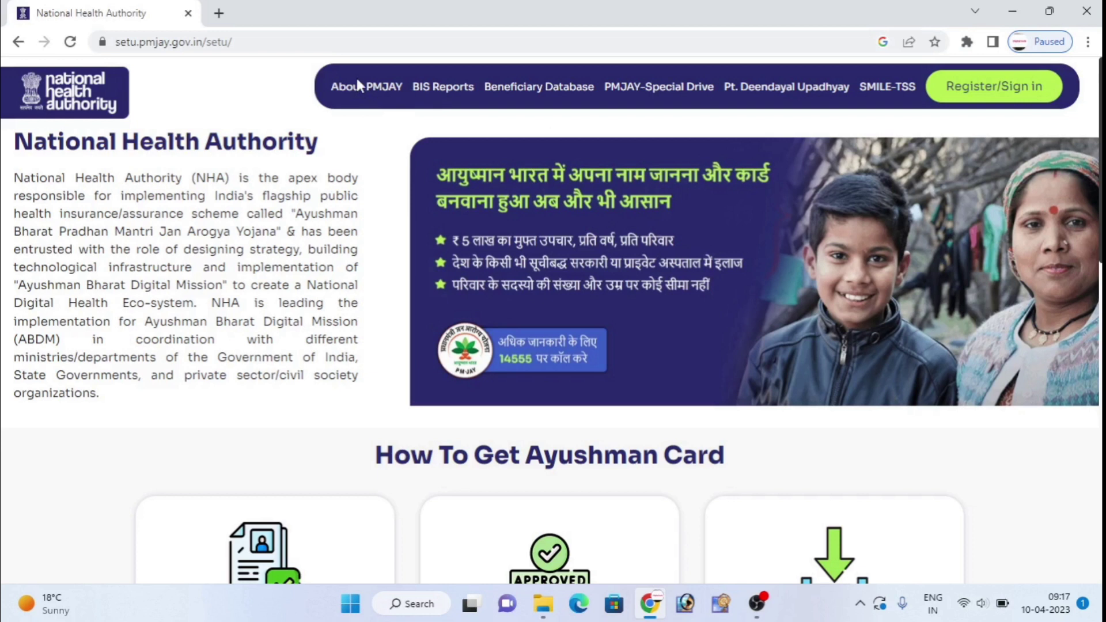
In a new tab, search Google for 'apke dwar ayushman' and open the official Aapke Dwar Ayushman site.
left_click(218, 14)
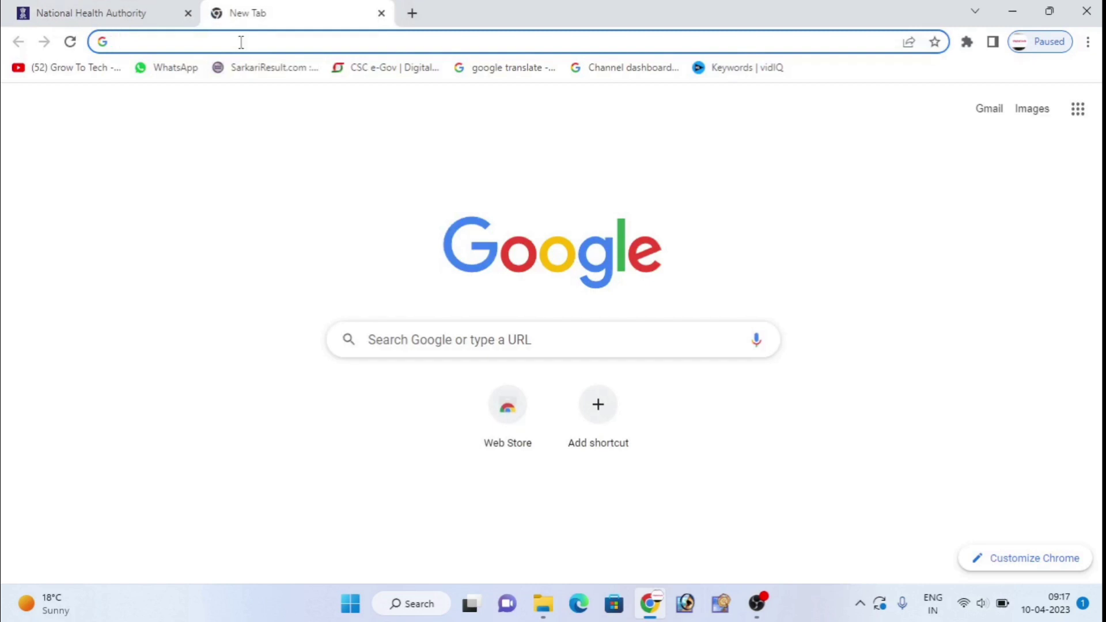
type("apk")
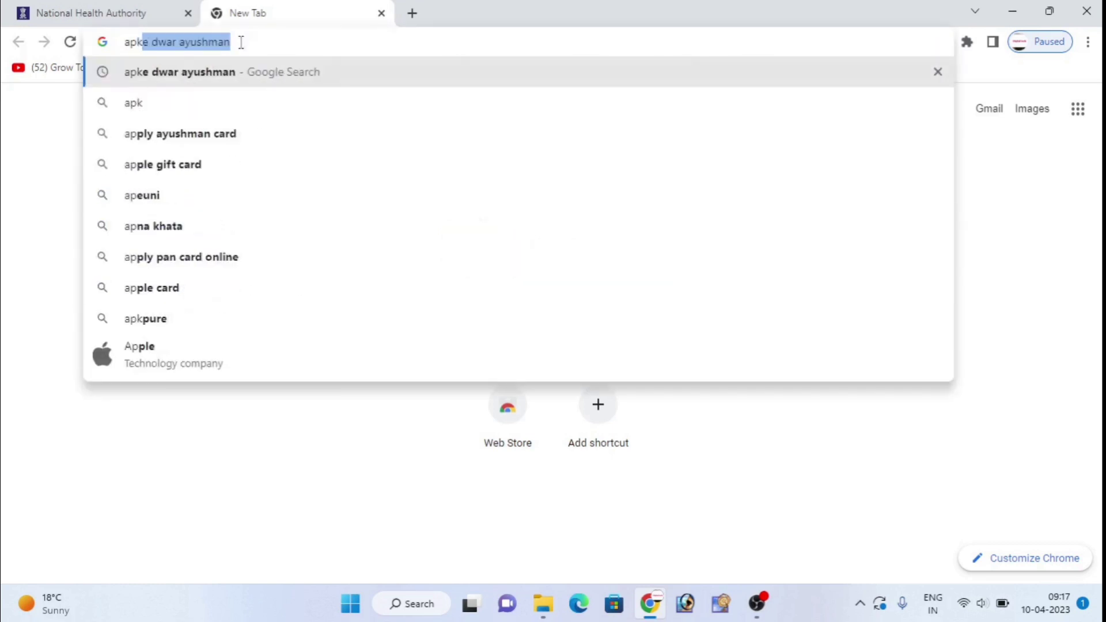
type("e")
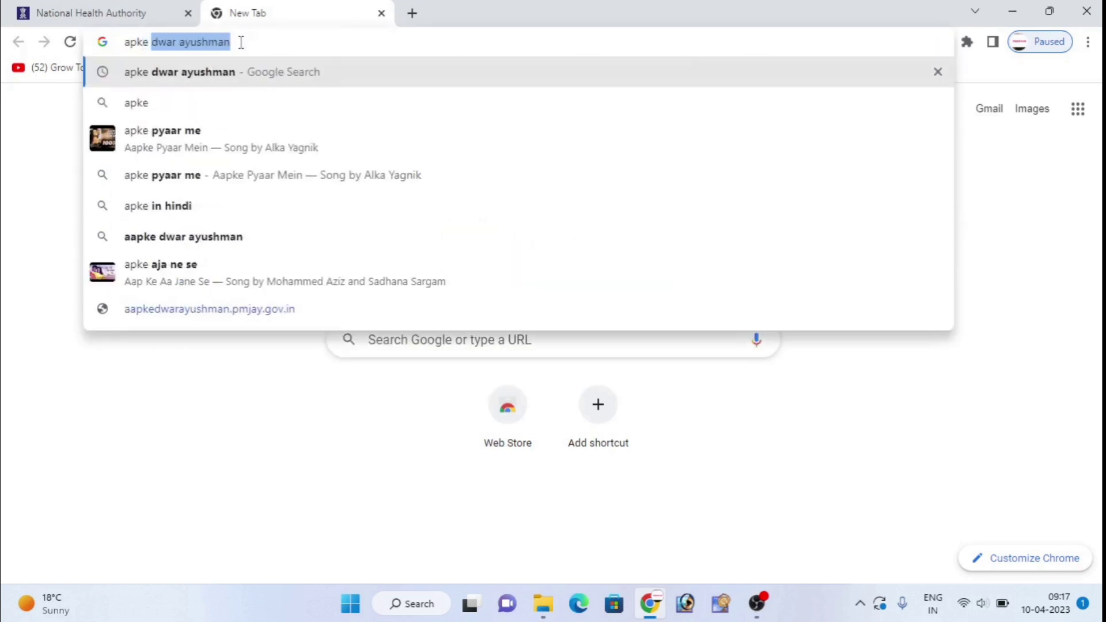
key("Right")
key("Return")
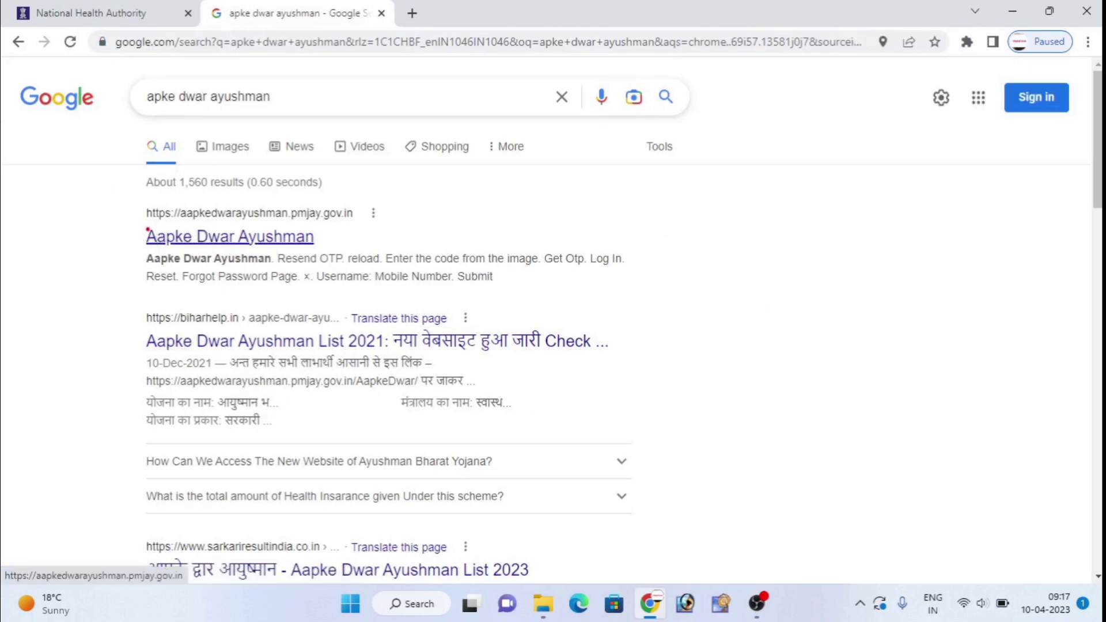
mouse_move(129, 220)
left_mouse_down()
mouse_move(254, 260)
mouse_move(336, 260)
left_mouse_up()
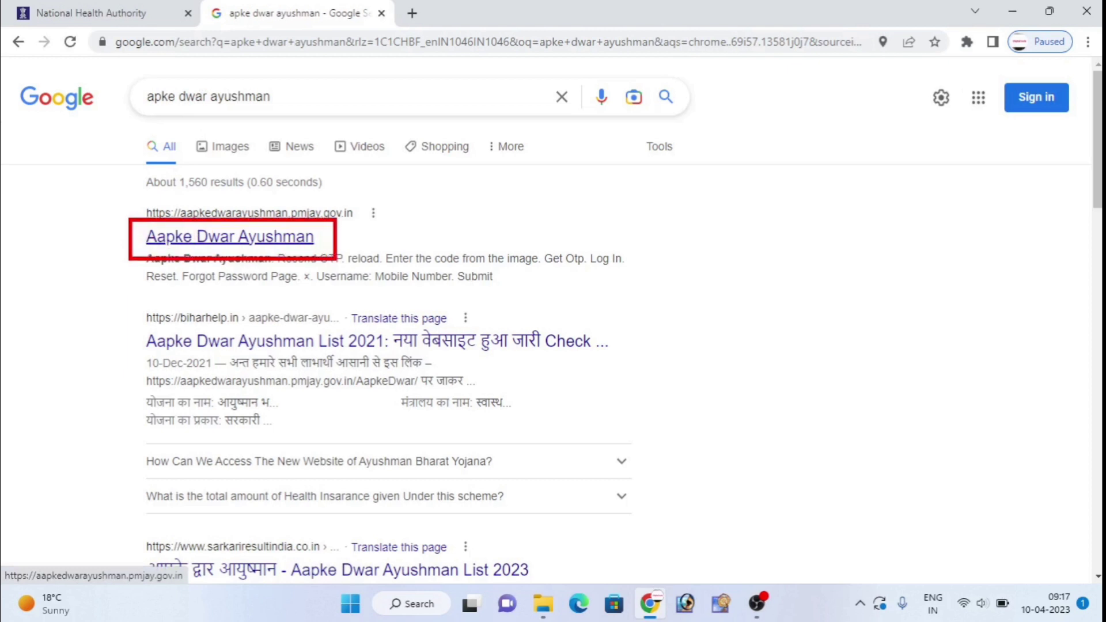
left_click(277, 248)
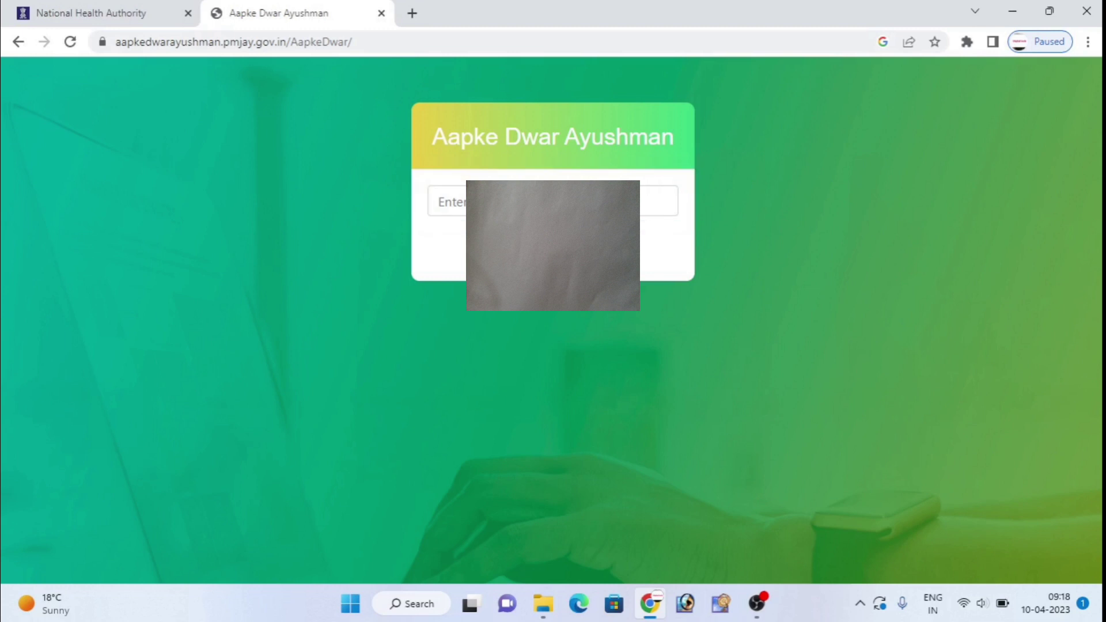
Enter the registered mobile number to request an OTP, and dismiss the OTP-sent notice.
left_click(440, 202)
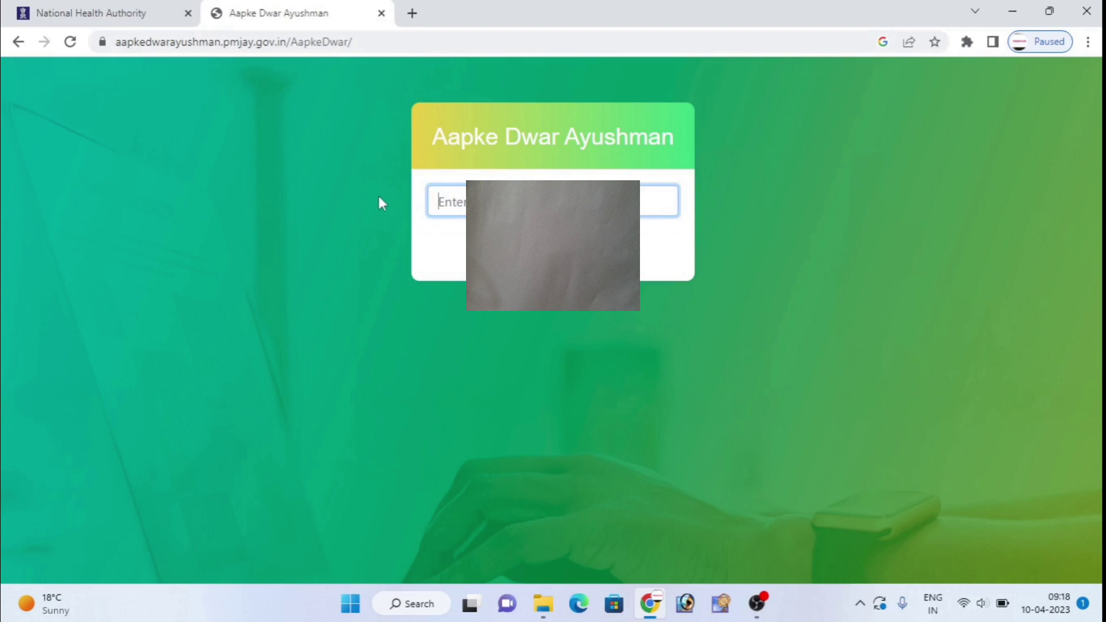
type("7080")
key("Return")
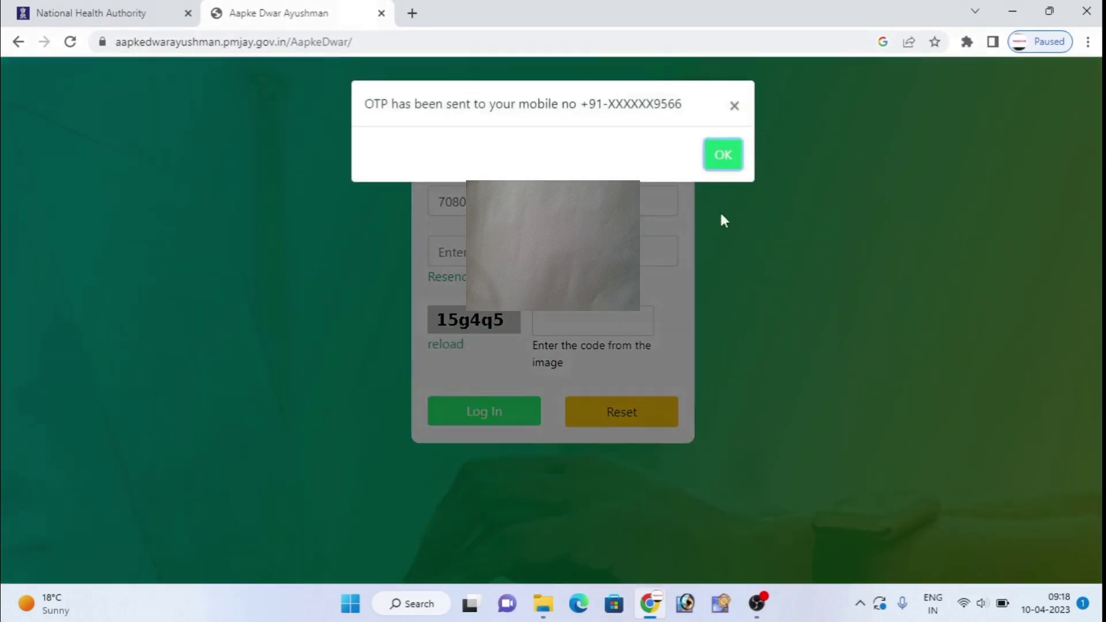
left_click(723, 156)
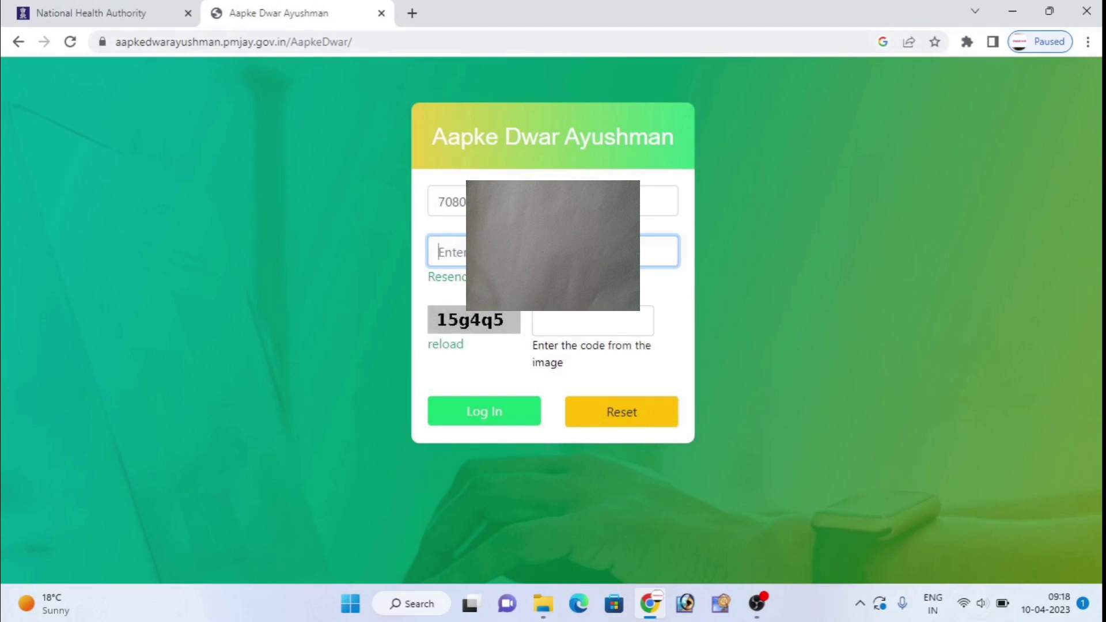
Enter the received OTP and the image captcha code, then log in.
type("123456")
left_click(573, 316)
type("15g4q")
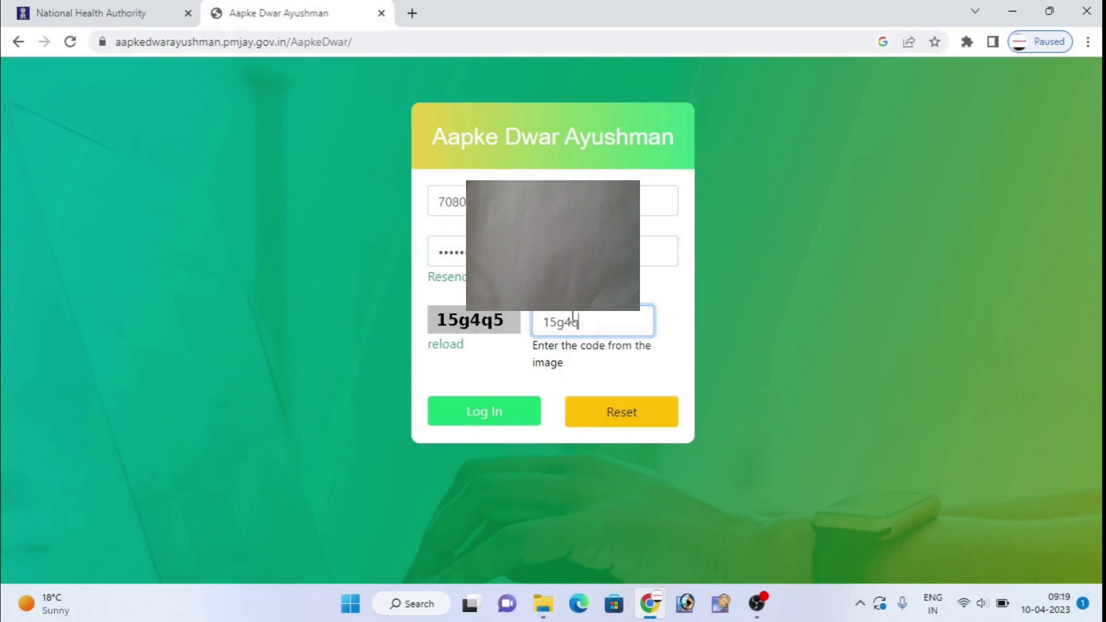
type("5")
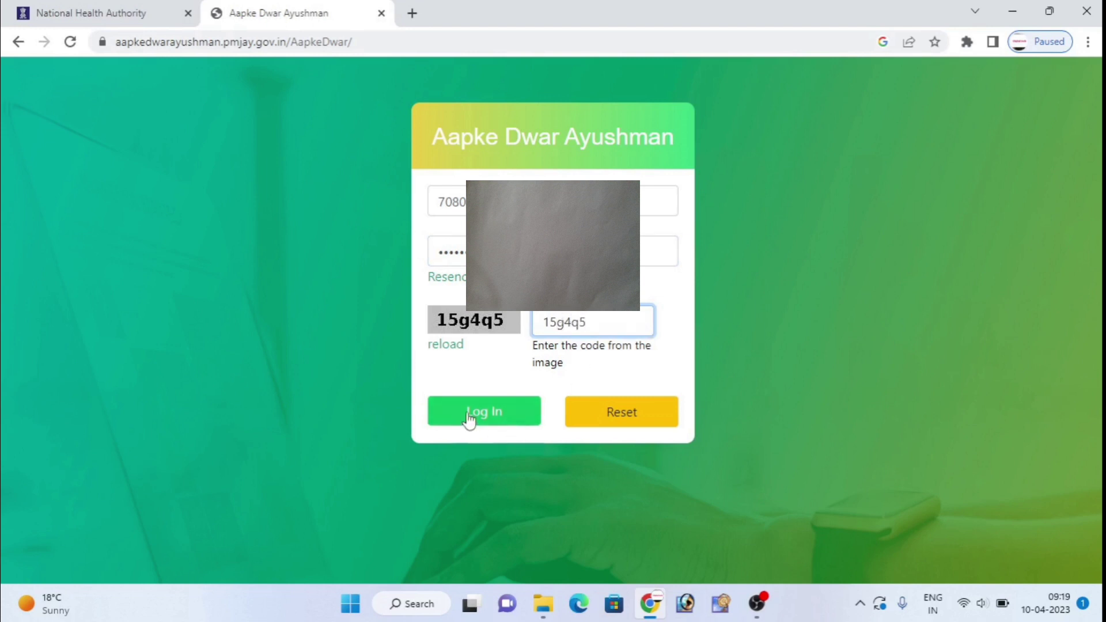
left_click(469, 417)
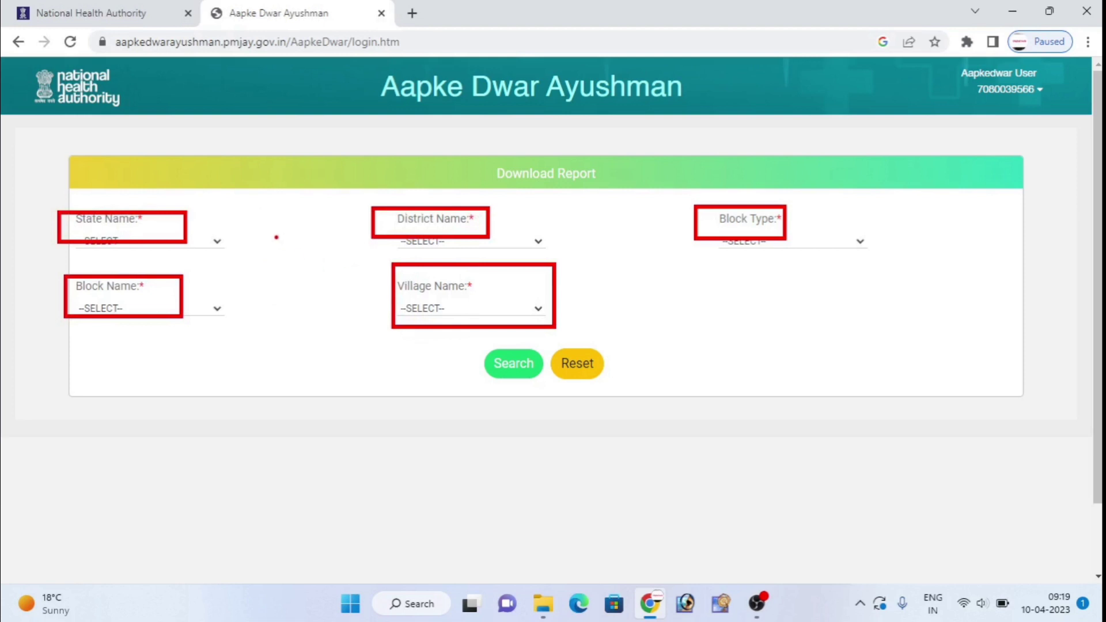
Select UTTAR PRADESH as the state and KUSHI NAGAR as the district.
left_click(117, 241)
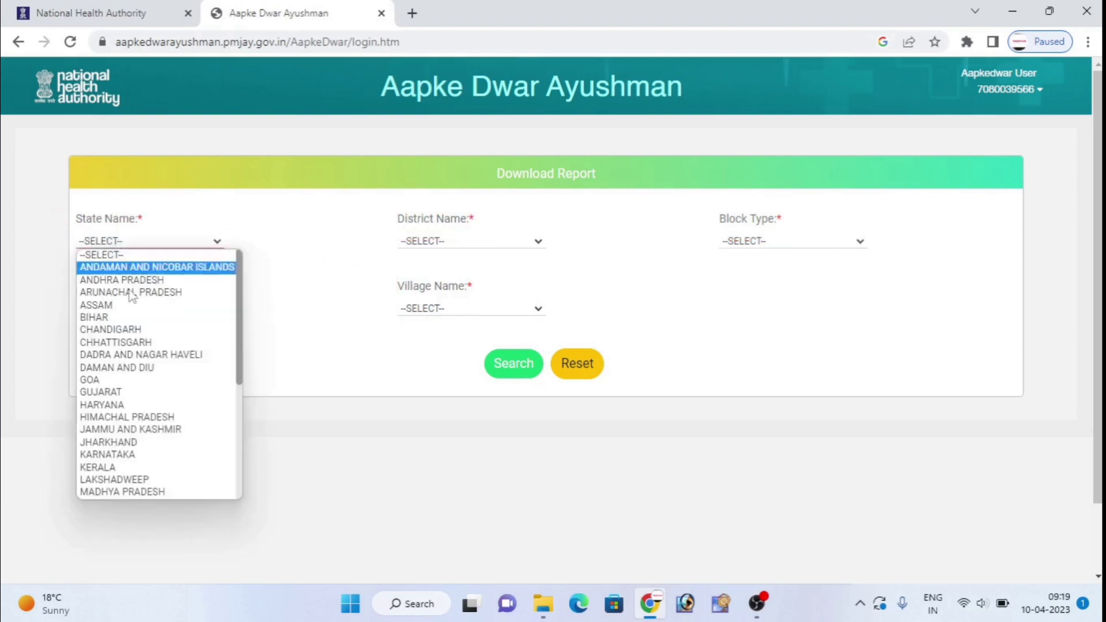
scroll(151, 400, "down", 4)
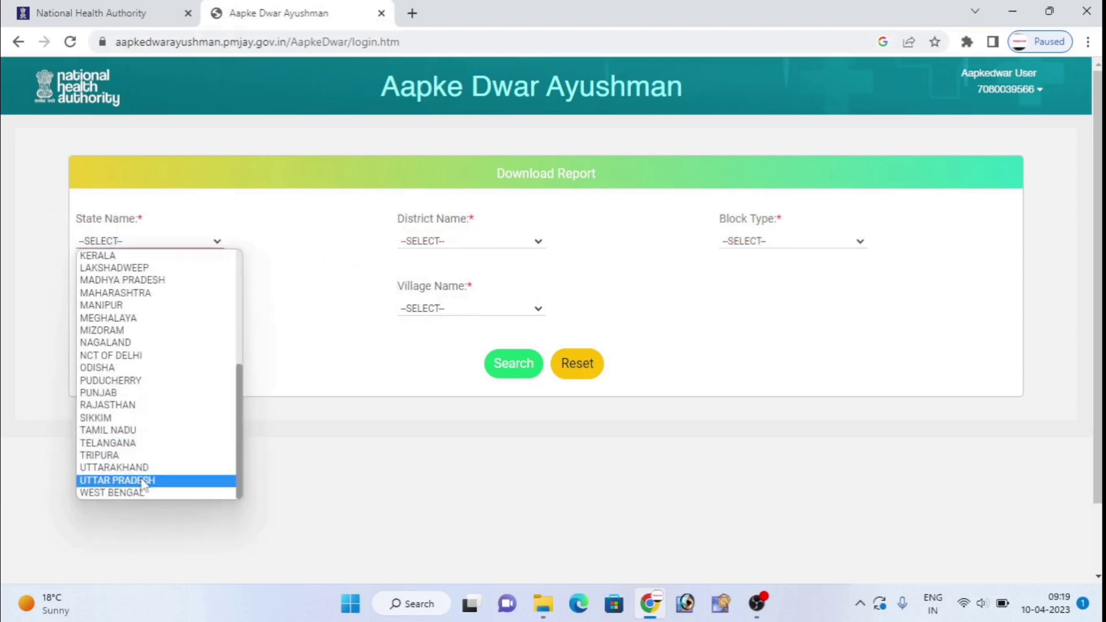
left_click(144, 480)
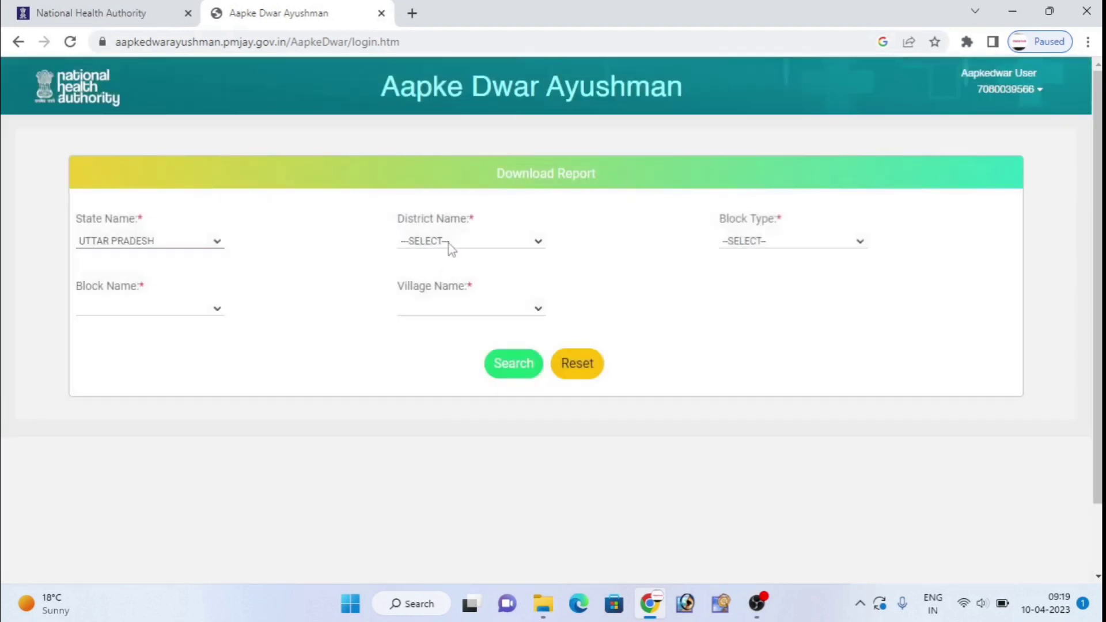
left_click(449, 243)
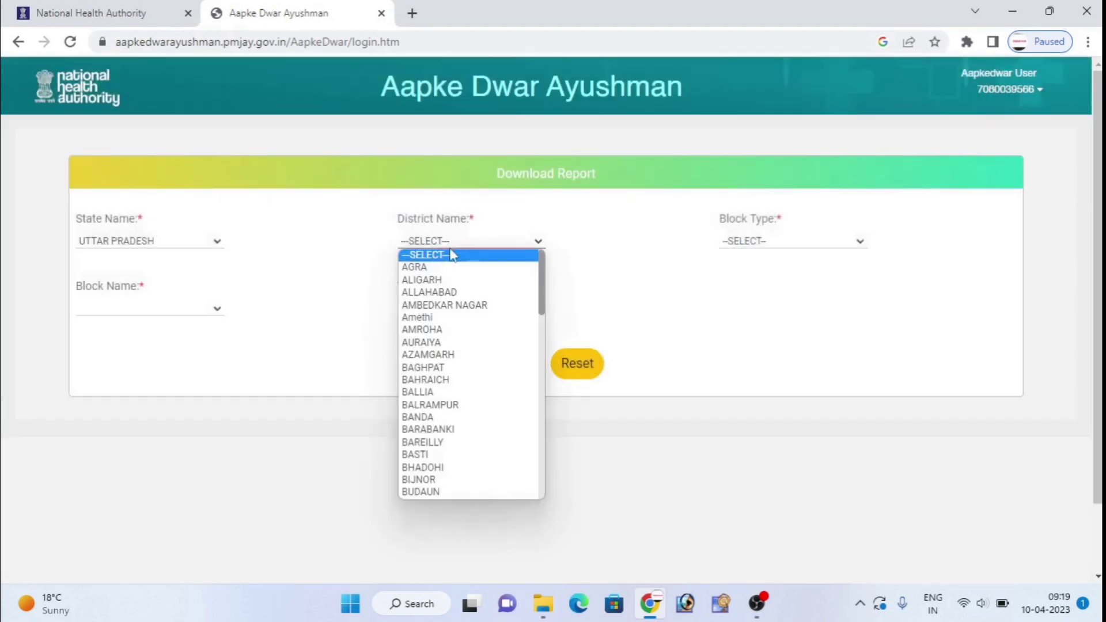
type("ku")
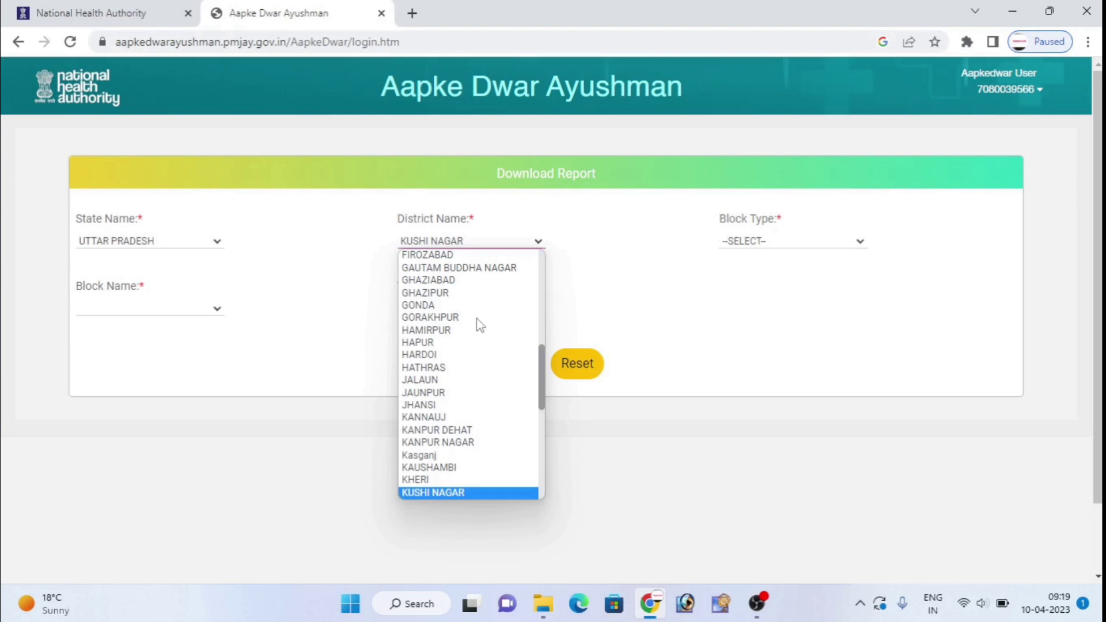
key("Return")
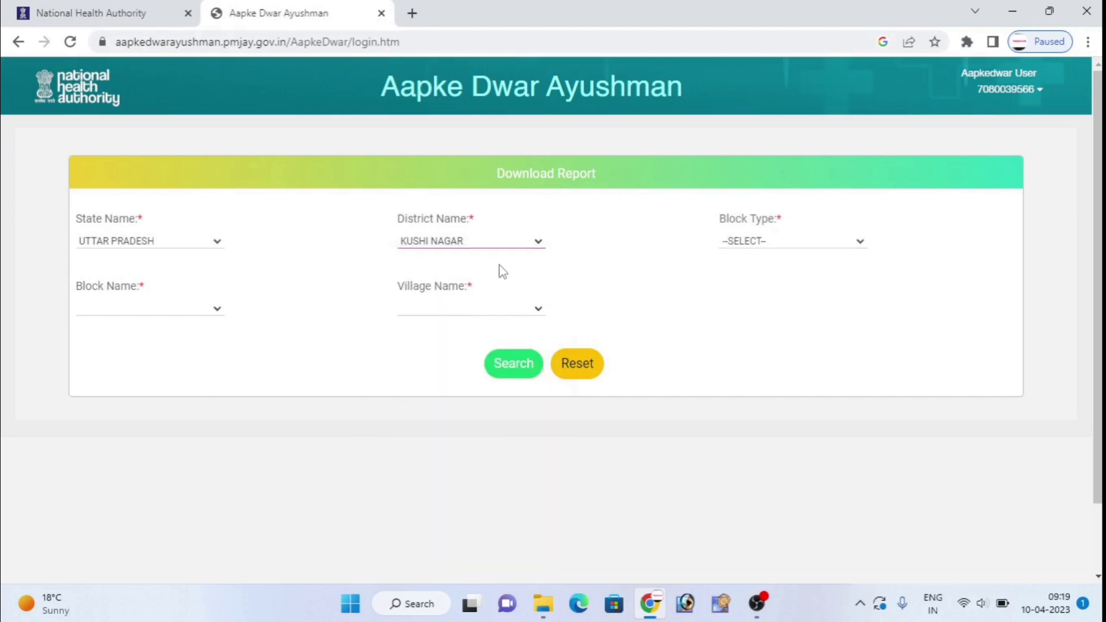
Set Block Type to BLOCK and Block Name to NEBUA NAURANGIA.
left_click(759, 243)
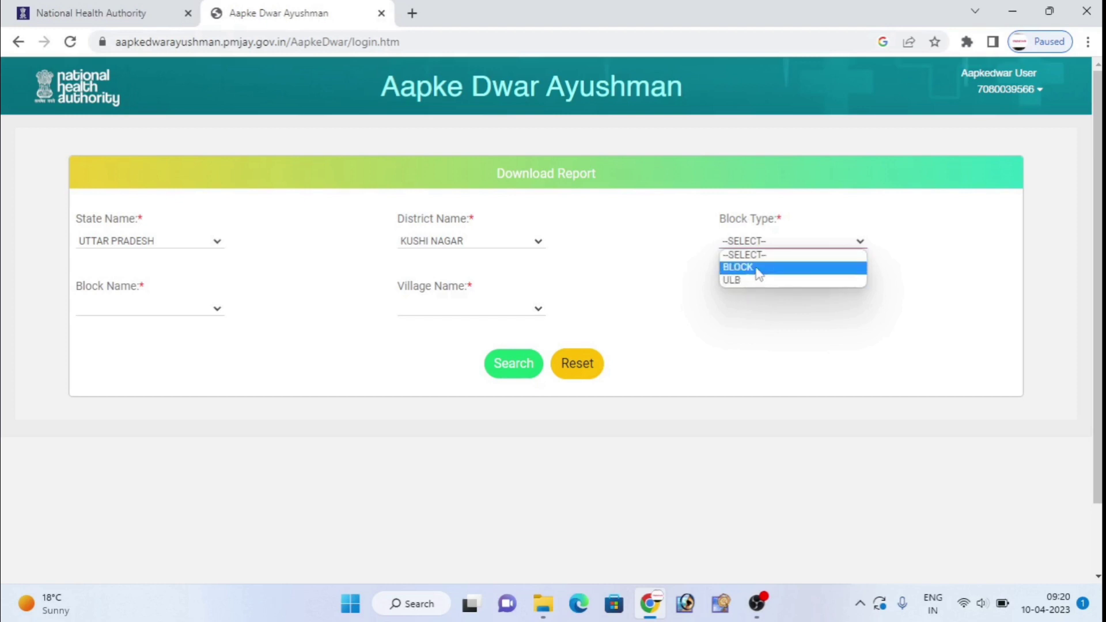
left_click(759, 275)
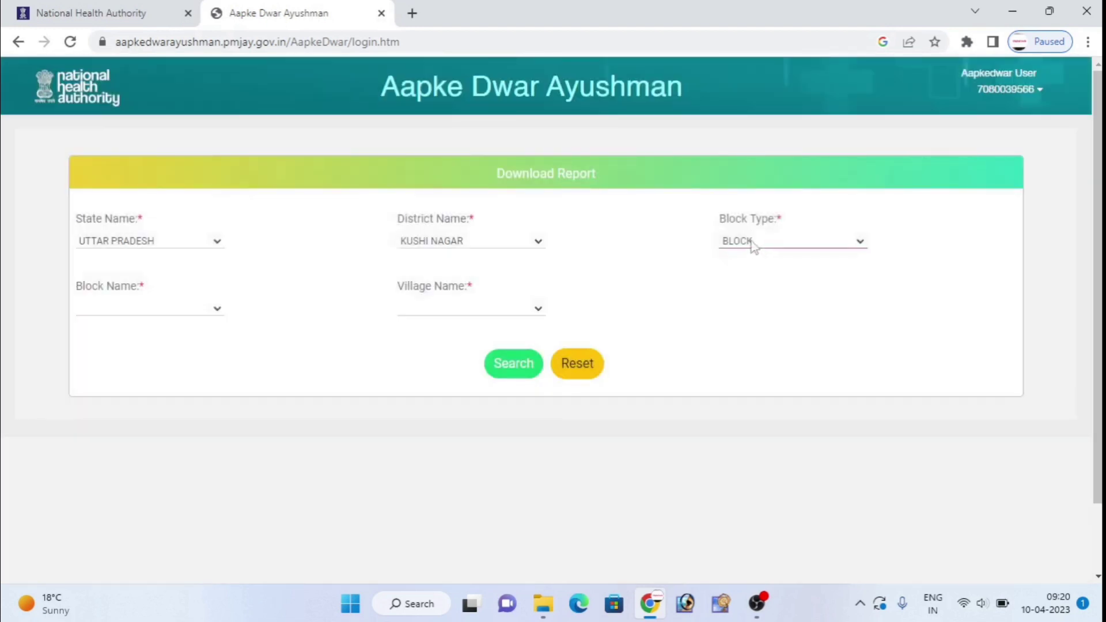
left_click(143, 311)
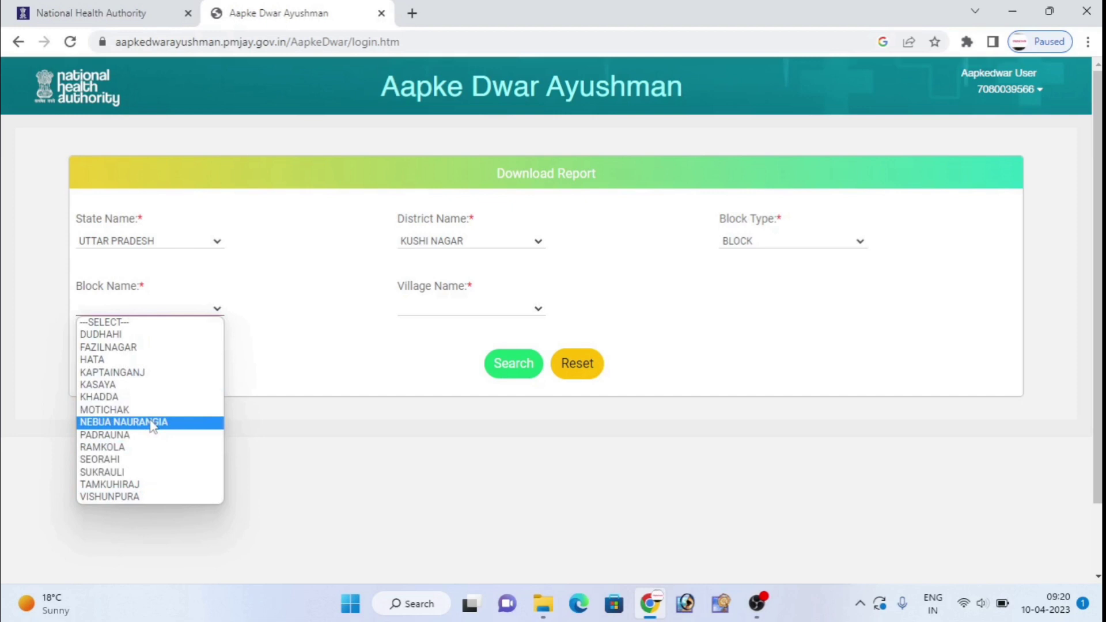
left_click(151, 424)
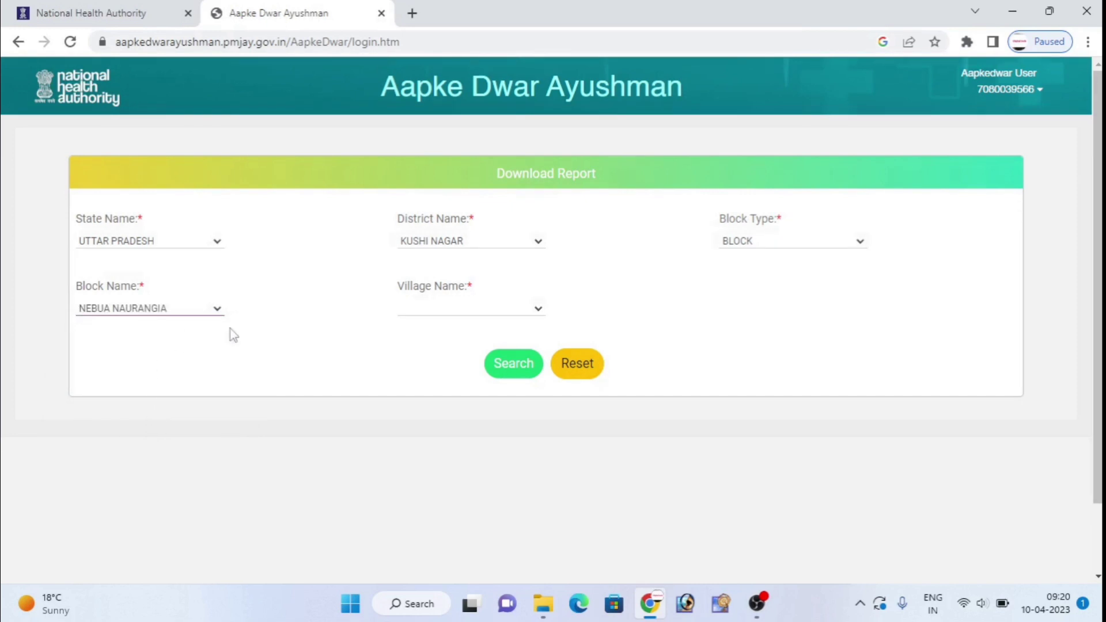
Pick Khanu Chhapra from the Village Name dropdown.
left_click(453, 311)
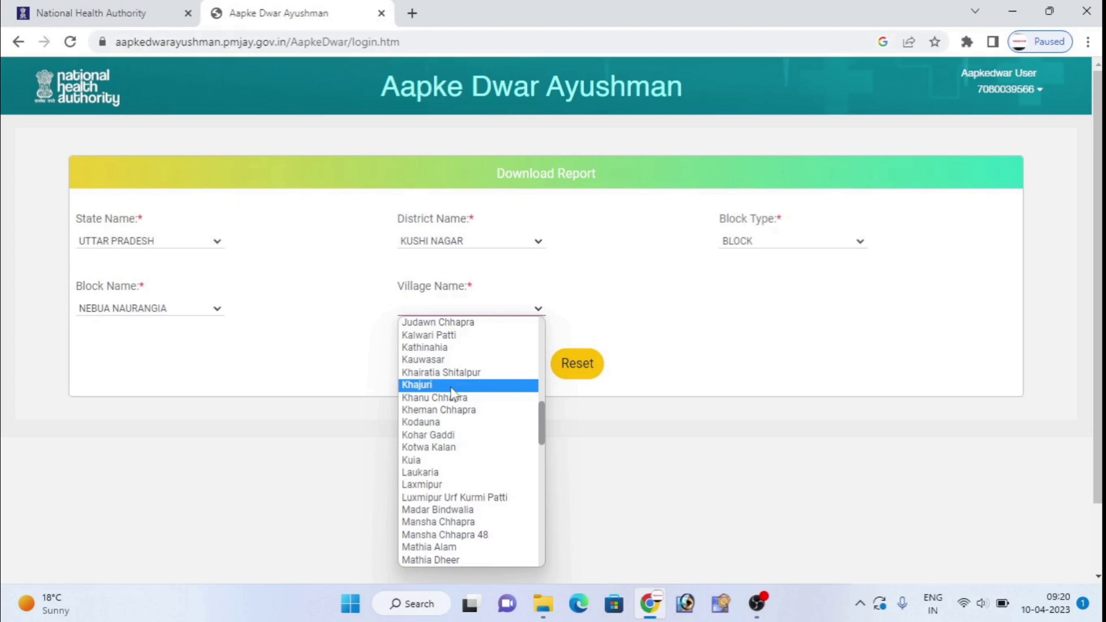
scroll(453, 394, "down", 12)
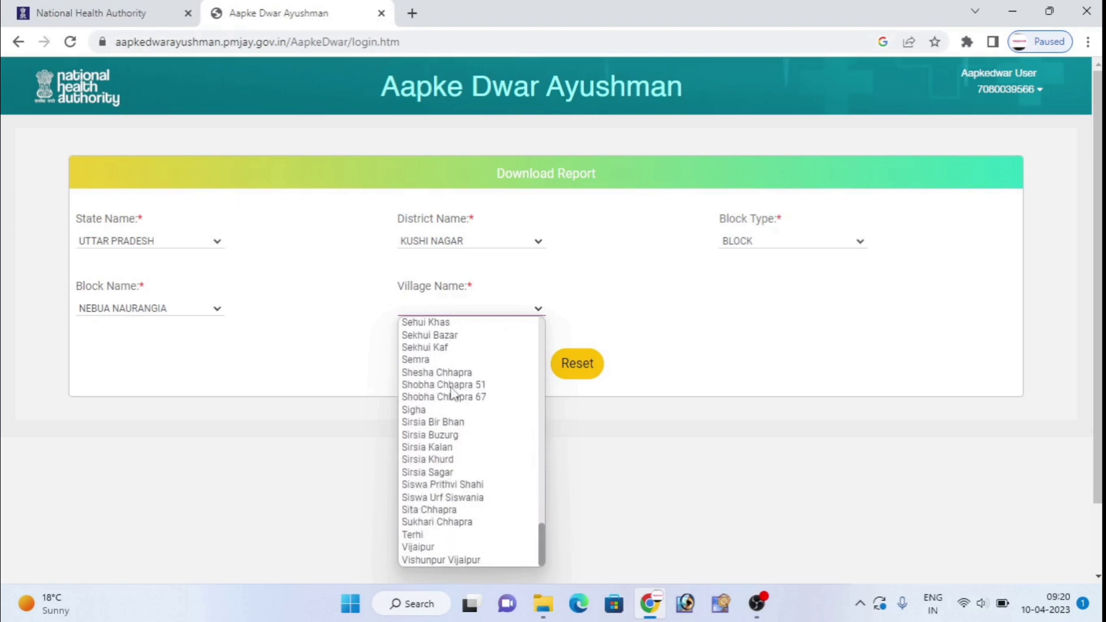
scroll(453, 394, "up", 14)
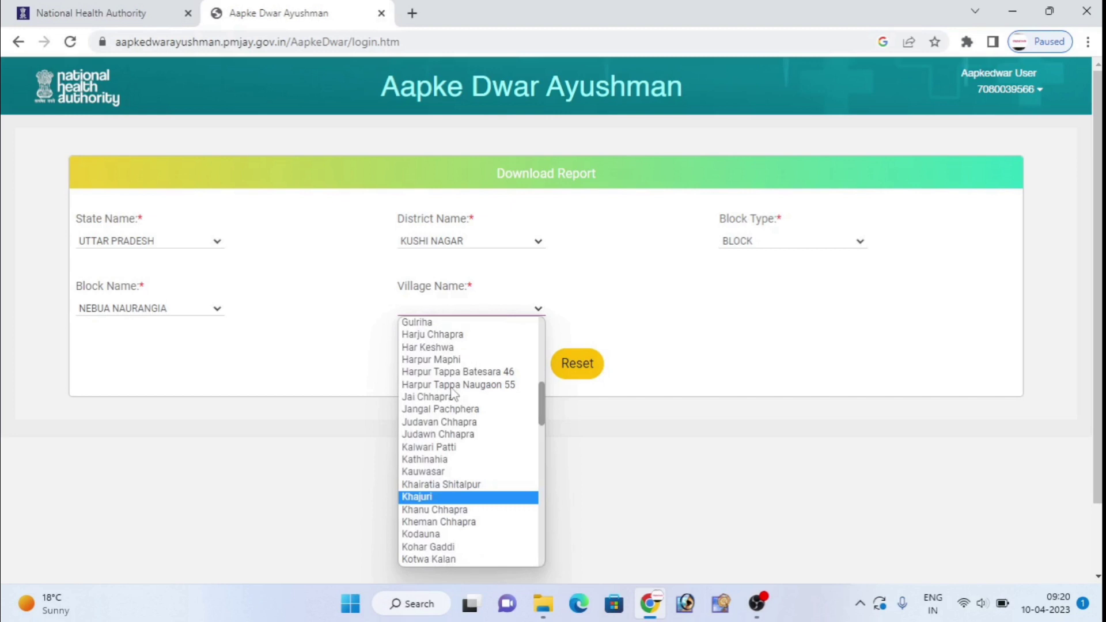
scroll(453, 392, "down", 5)
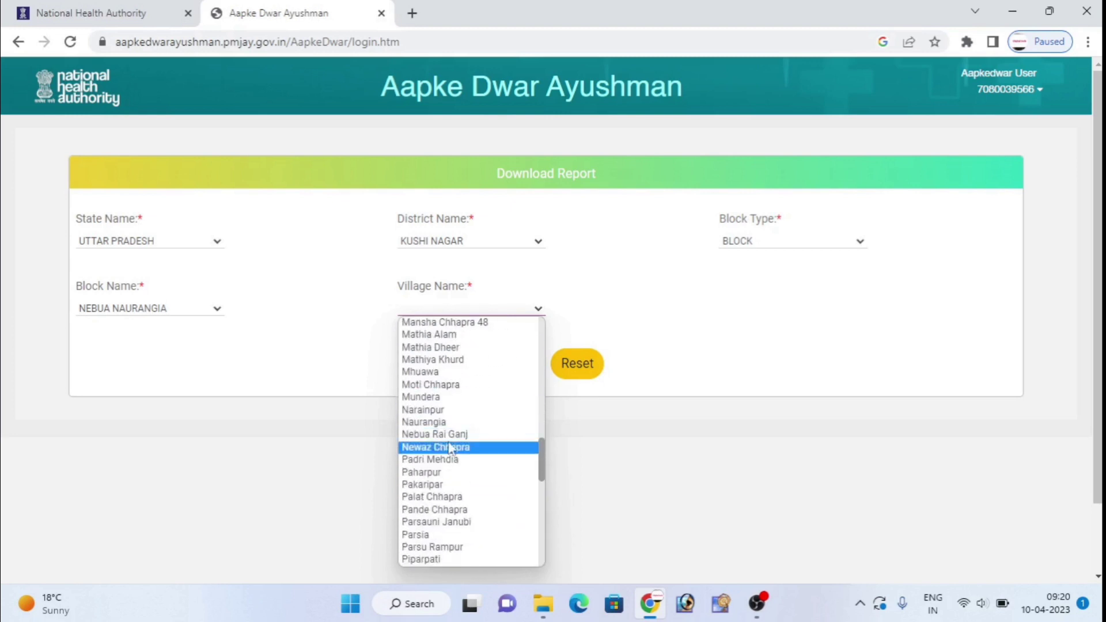
scroll(452, 439, "down", 4)
scroll(452, 439, "up", 4)
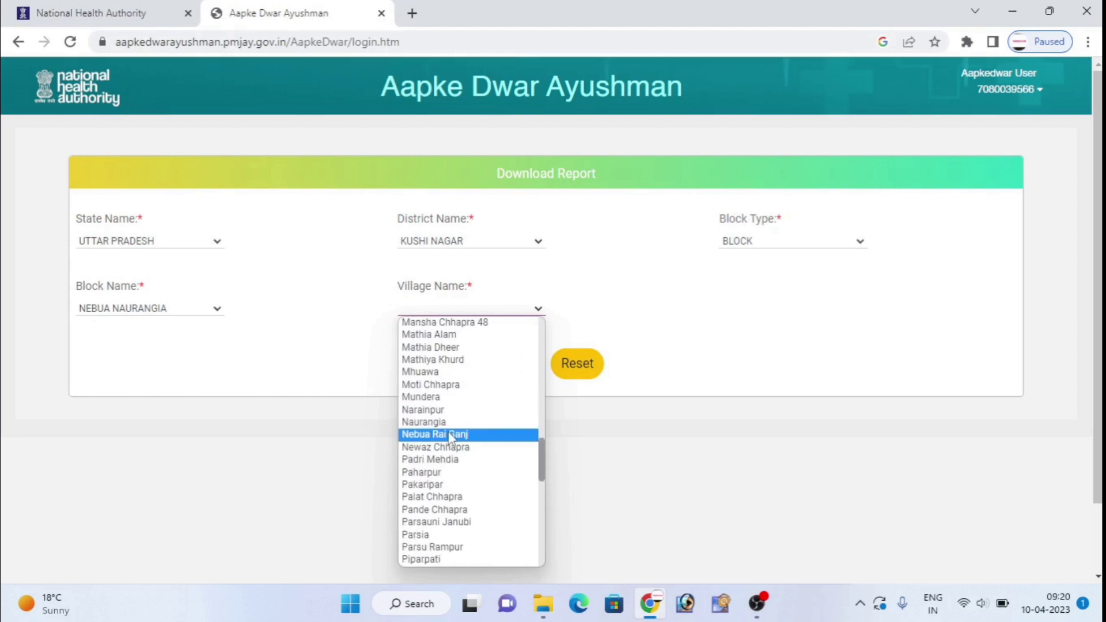
scroll(451, 439, "up", 4)
left_click(452, 386)
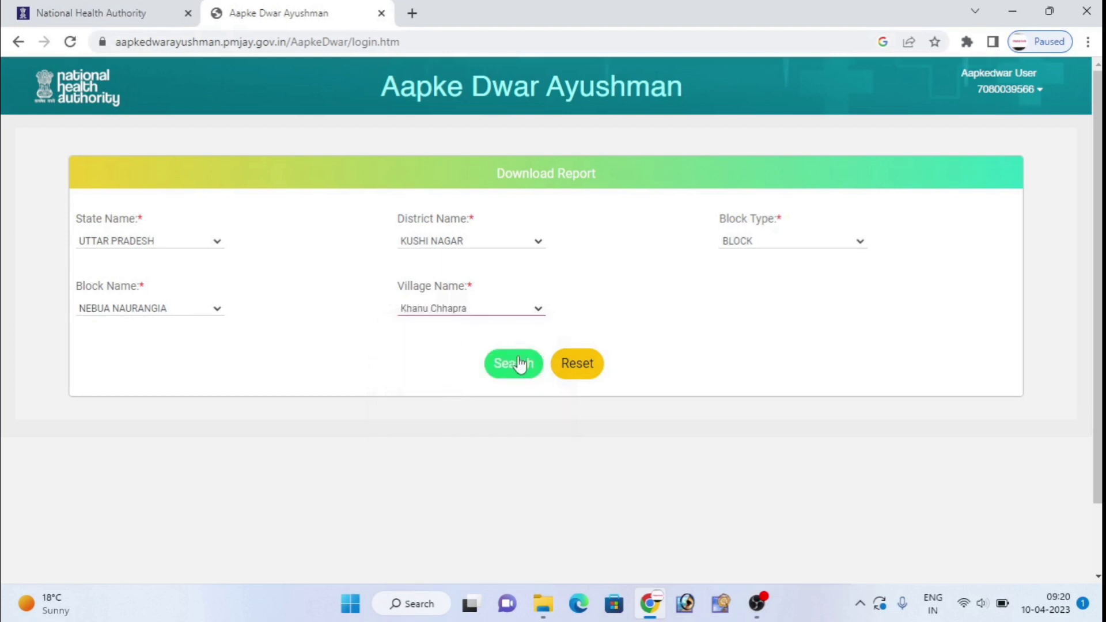
left_click(489, 367)
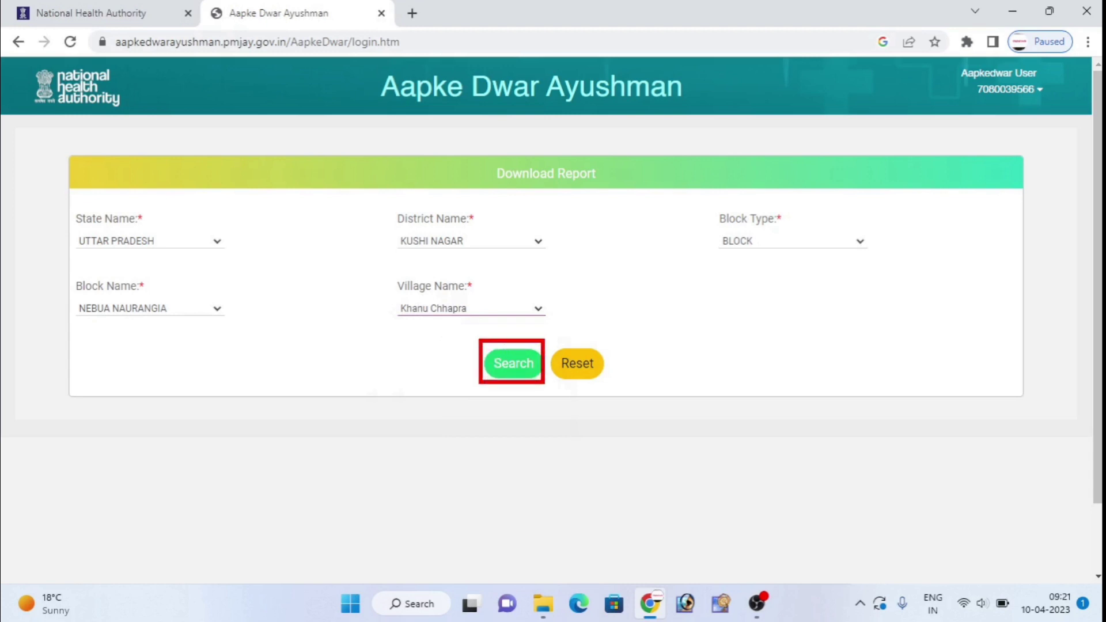
Search for the Khanu Chhapra record and download its PDF from the results table.
left_click(518, 375)
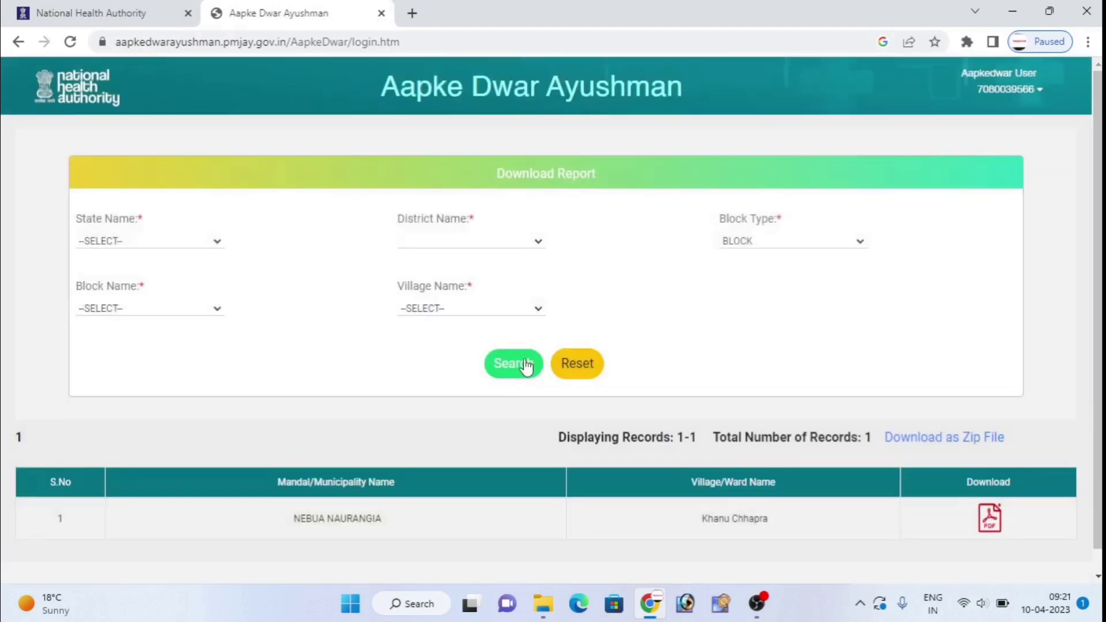
scroll(526, 367, "down", 1)
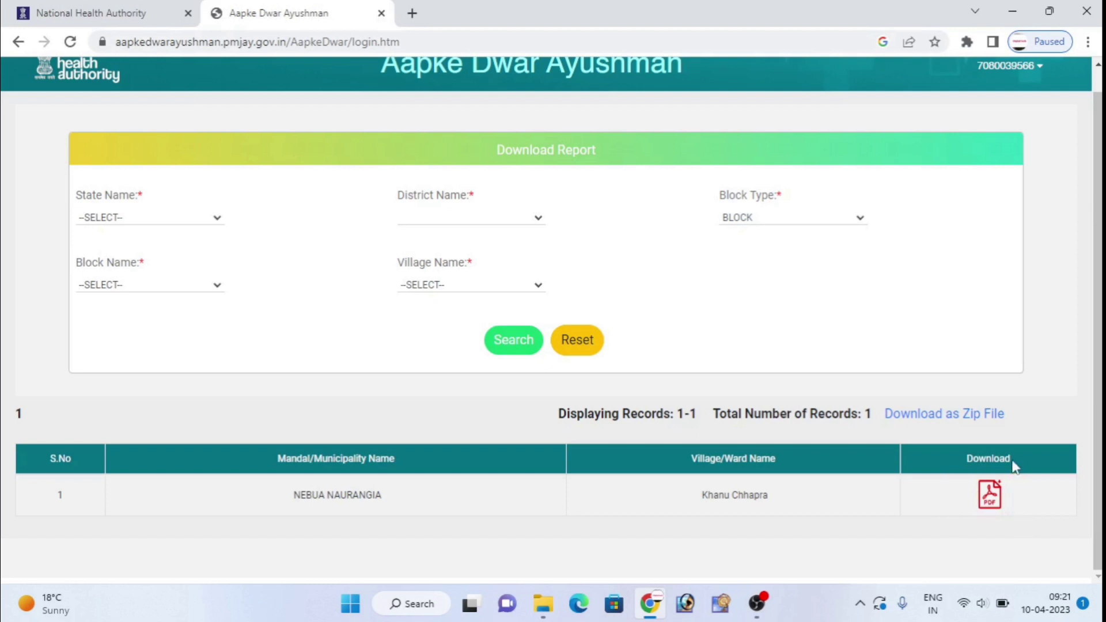
left_click(990, 496)
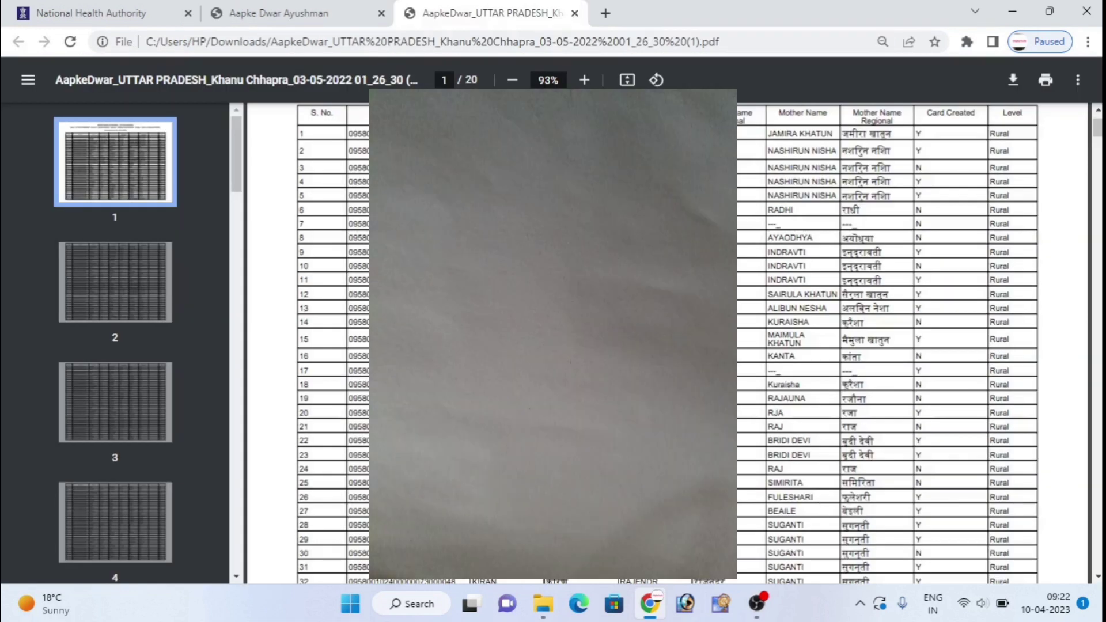
Scroll through pages 1–3 of the Khanu Chhapra beneficiary PDF, then back to page 1.
scroll(668, 343, "down", 5)
scroll(668, 343, "down", 7)
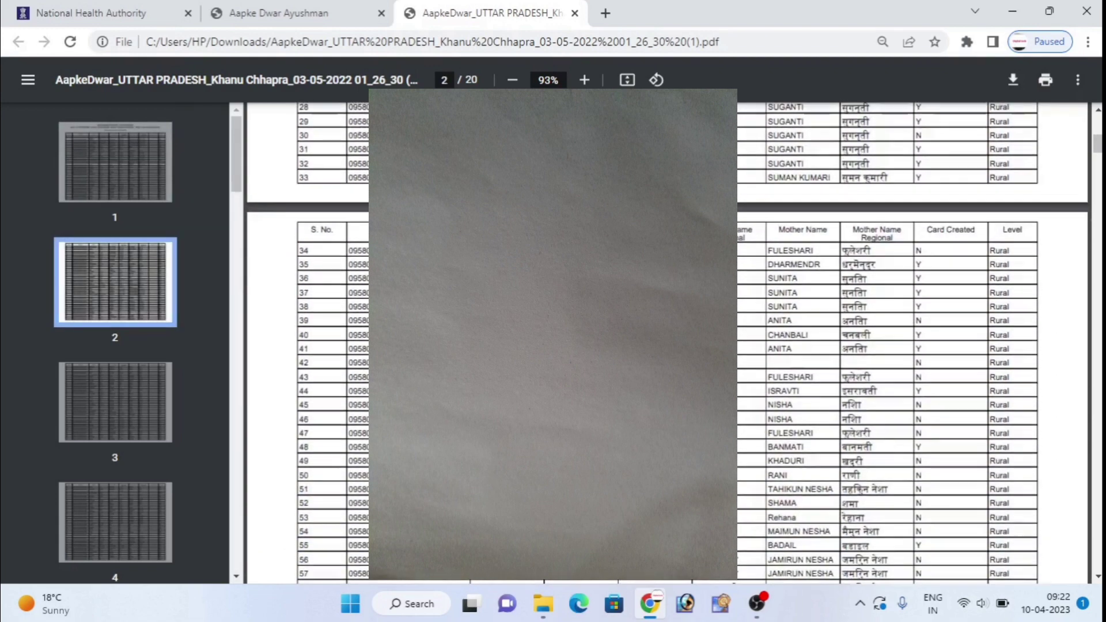
scroll(668, 342, "up", 2)
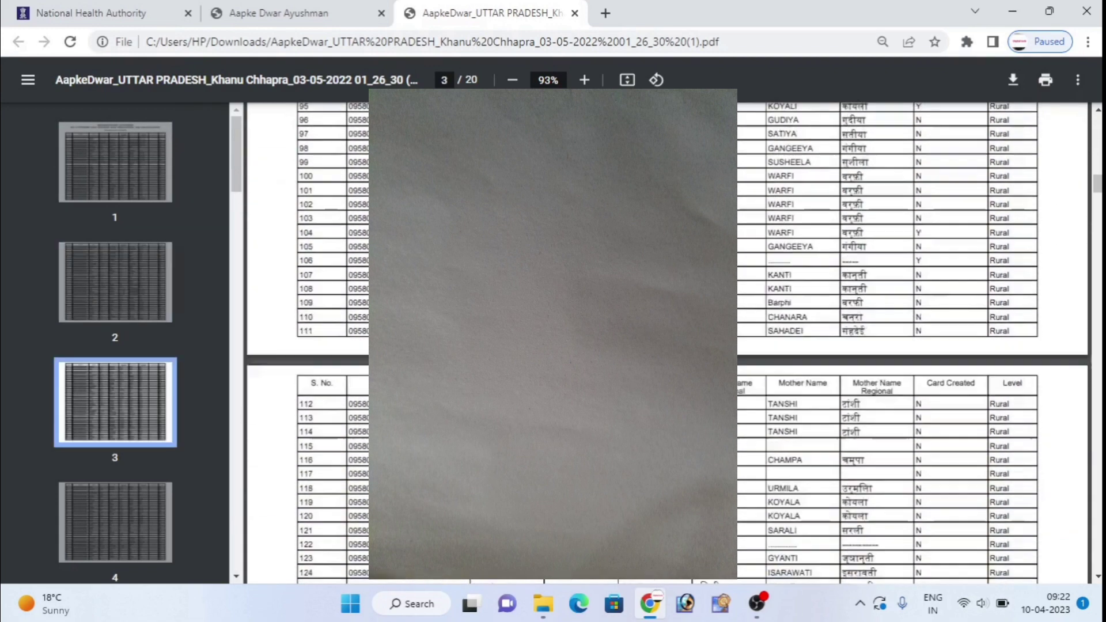
scroll(668, 343, "down", 5)
scroll(668, 343, "up", 7)
scroll(668, 342, "down", 3)
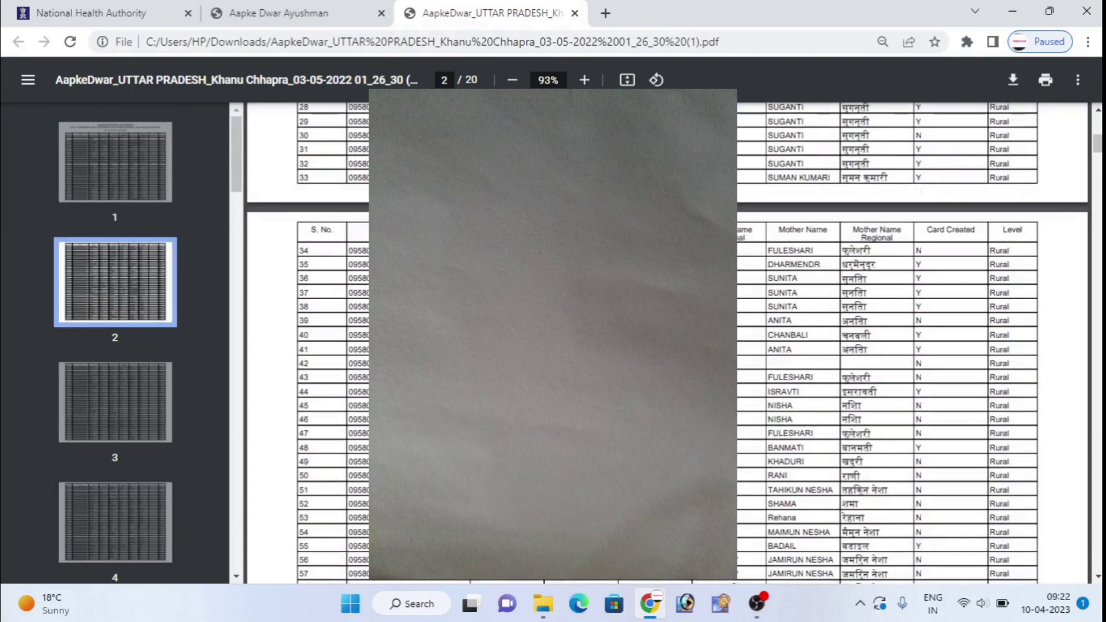
scroll(668, 342, "down", 1)
scroll(668, 342, "up", 4)
scroll(916, 342, "up", 12)
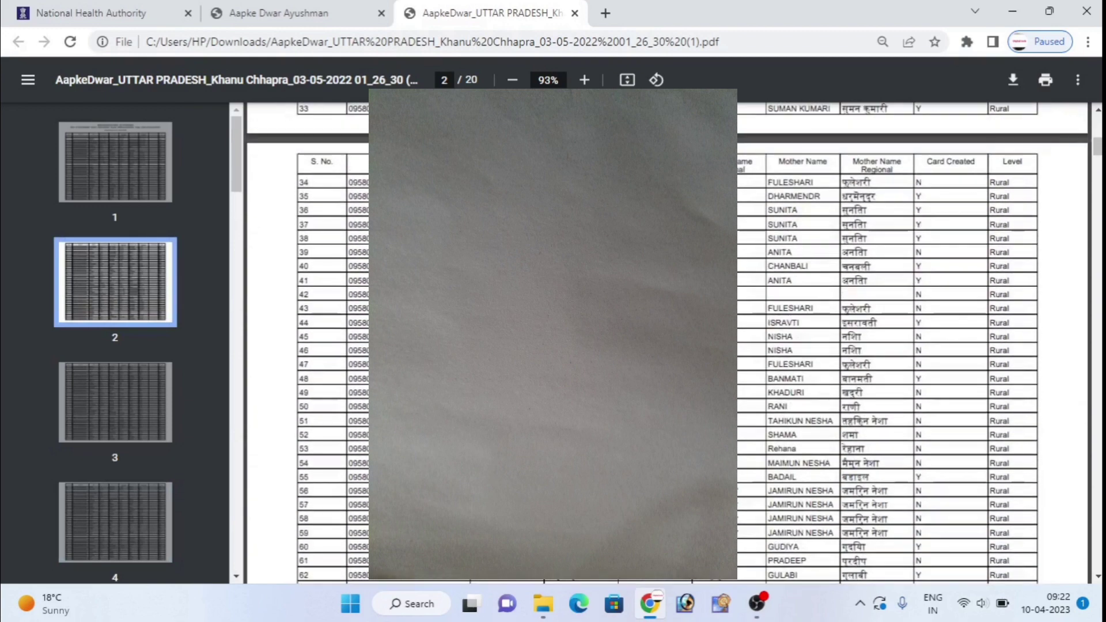